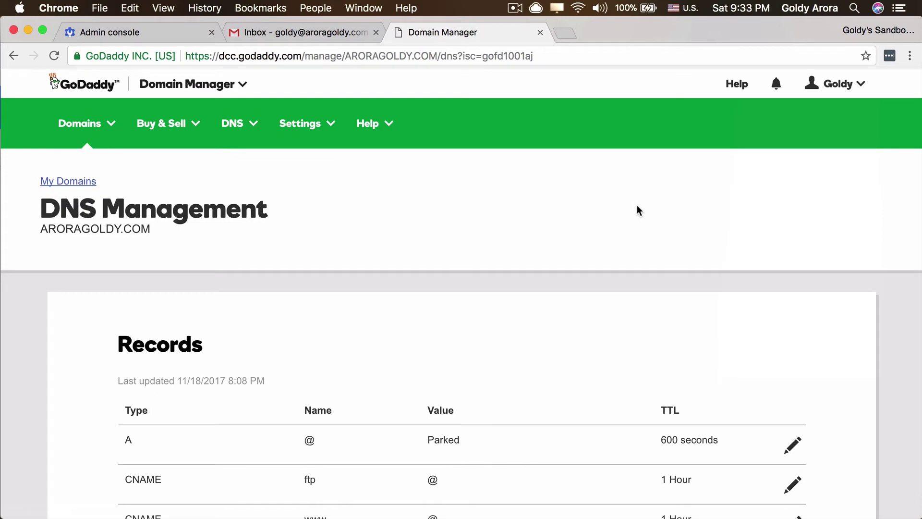
- Check the account menu, review the aroragoldy.com DNS records with their Google MX entries, and open a blank tab
click(868, 88)
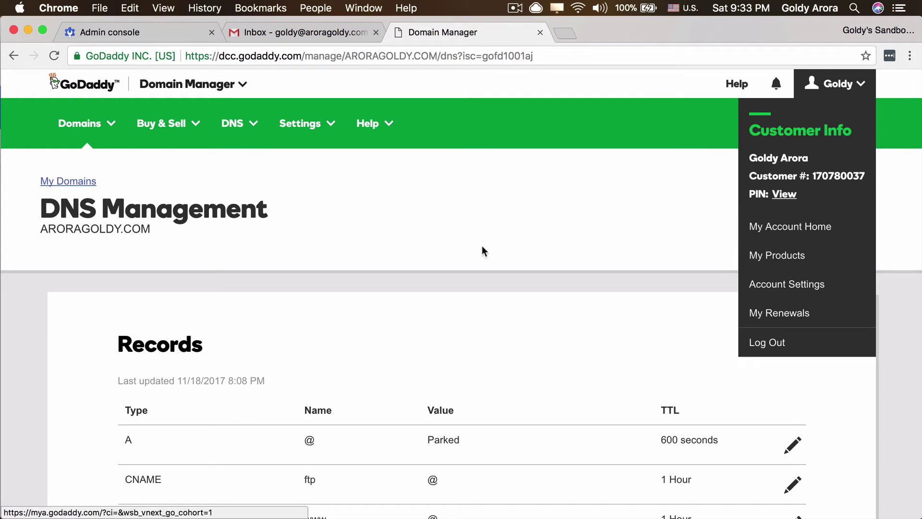
click(418, 264)
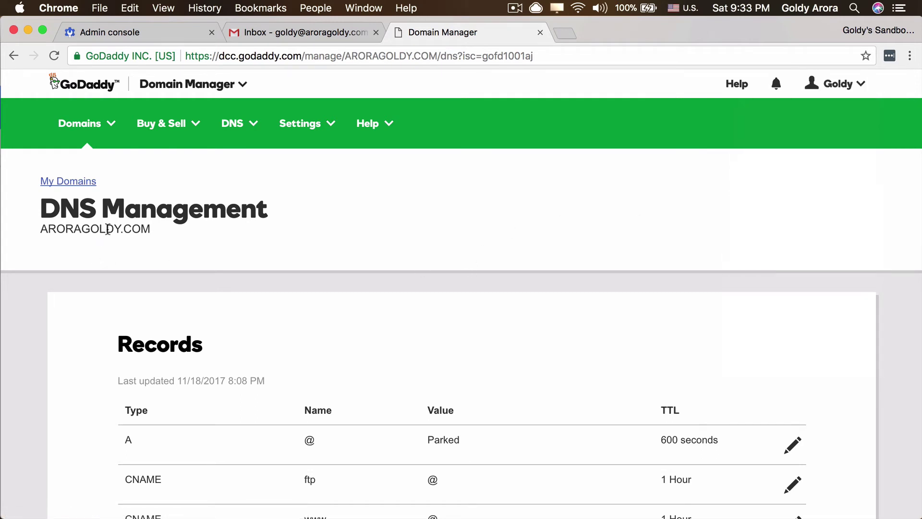
scroll(292, 288, down, 5)
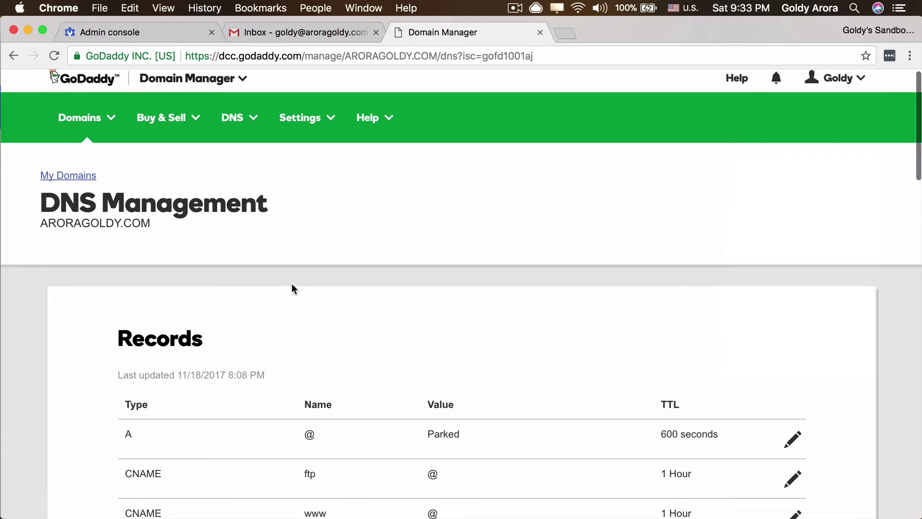
scroll(292, 284, down, 3)
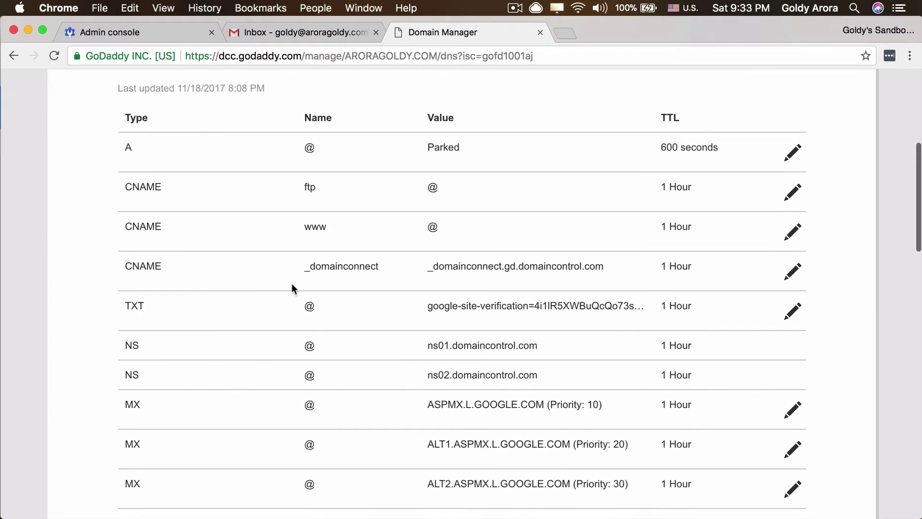
click(565, 33)
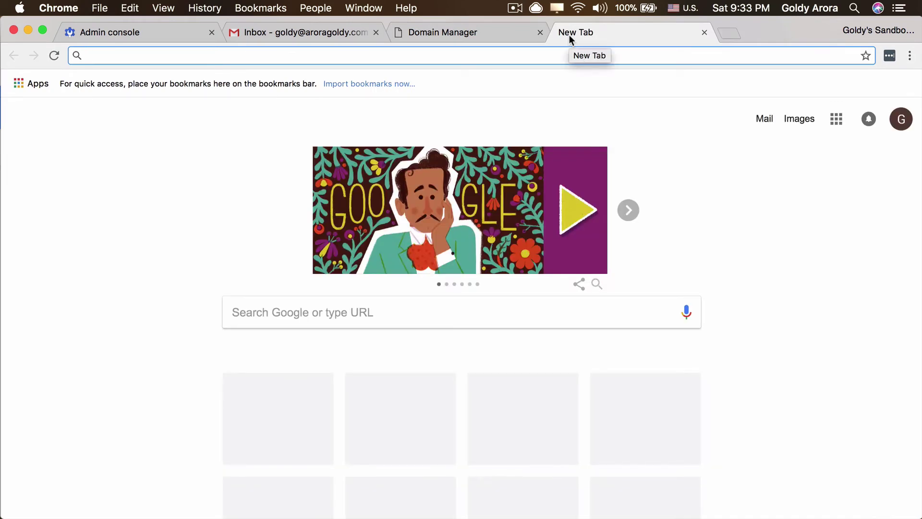
- Search Google for 'g suite spf record' and open the Configure SPF records to work with G Suite article
text(g suite spf recors)
key(BackSpace)
text(d)
key(Return)
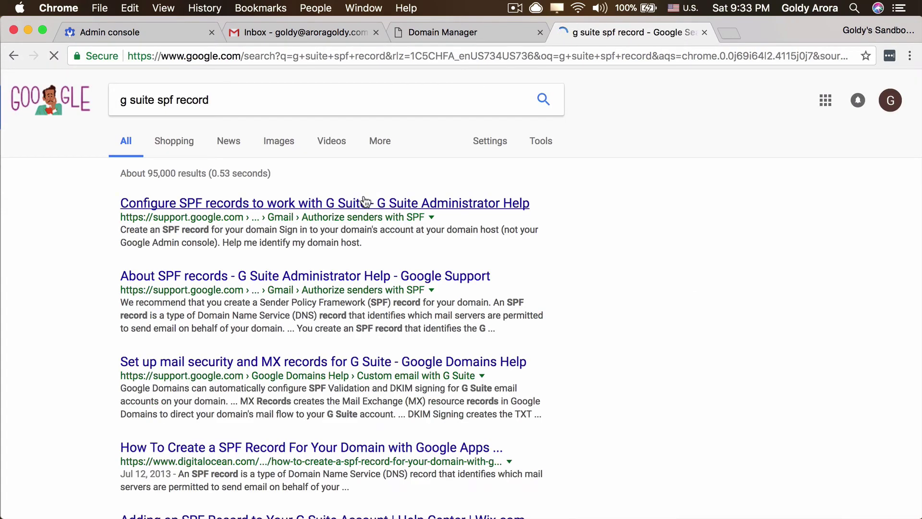
click(296, 205)
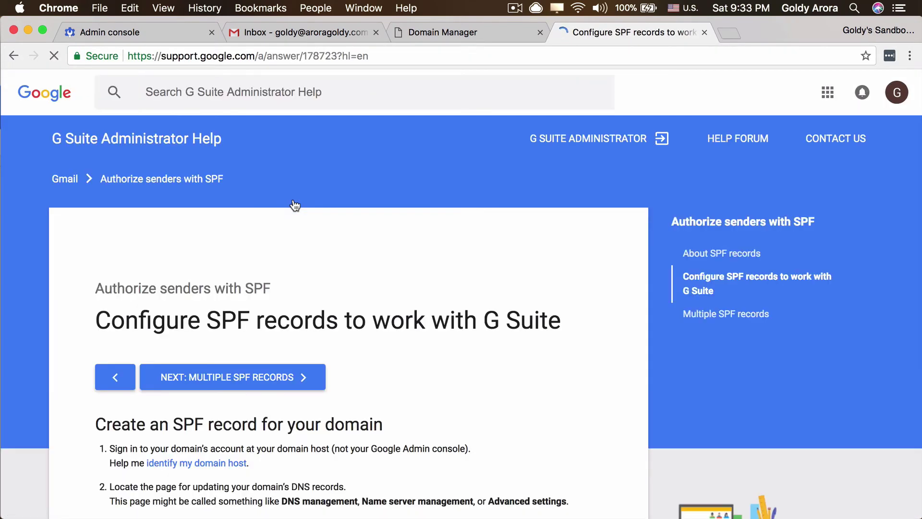
- Select and copy the step 3 SPF text v=spf1 include:_spf.google.com ~all
scroll(350, 326, down, 5)
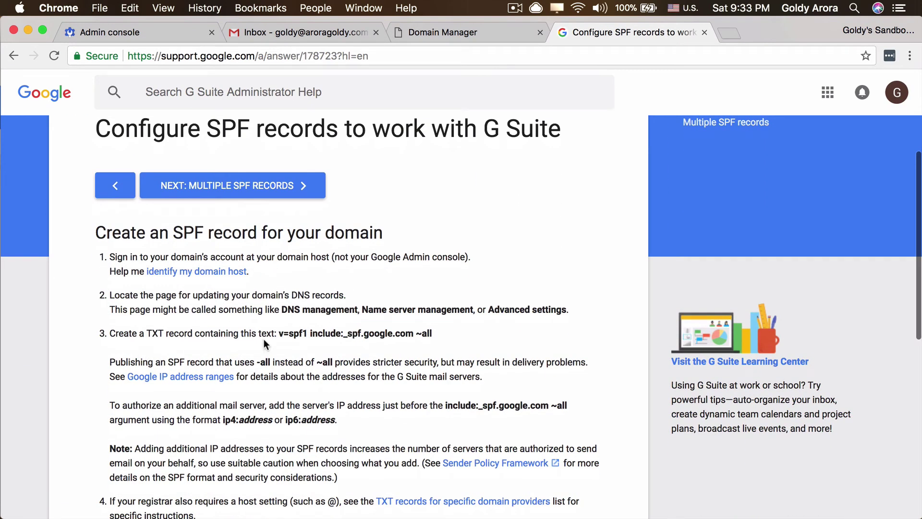
drag(278, 332, 433, 331)
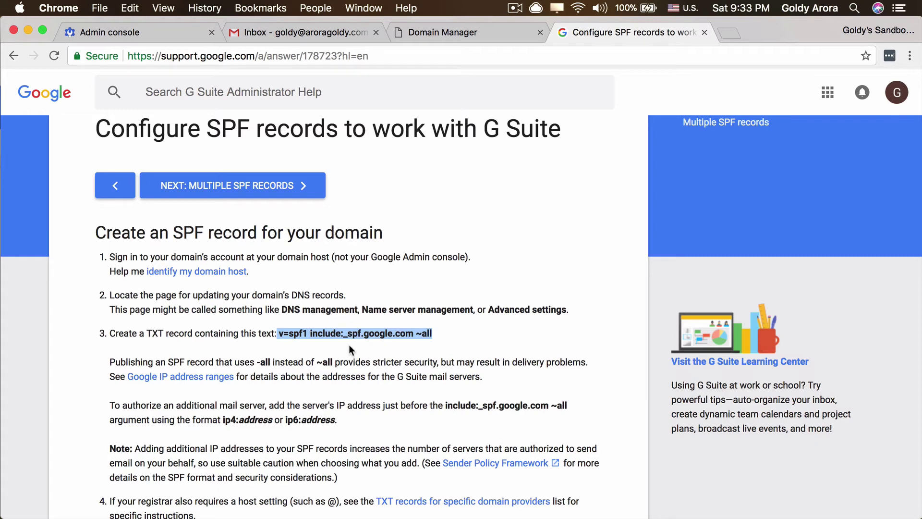
click(382, 335)
drag(344, 334, 433, 337)
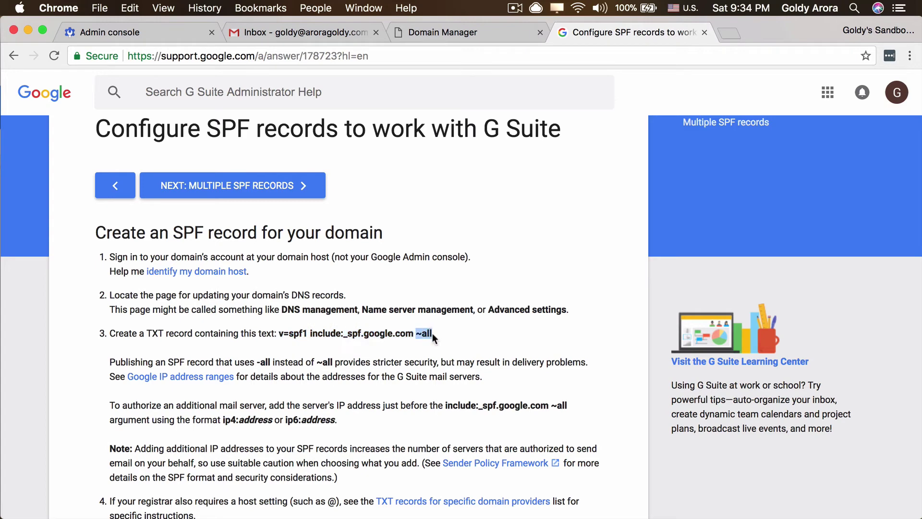
click(433, 338)
drag(281, 334, 431, 332)
right_click(431, 332)
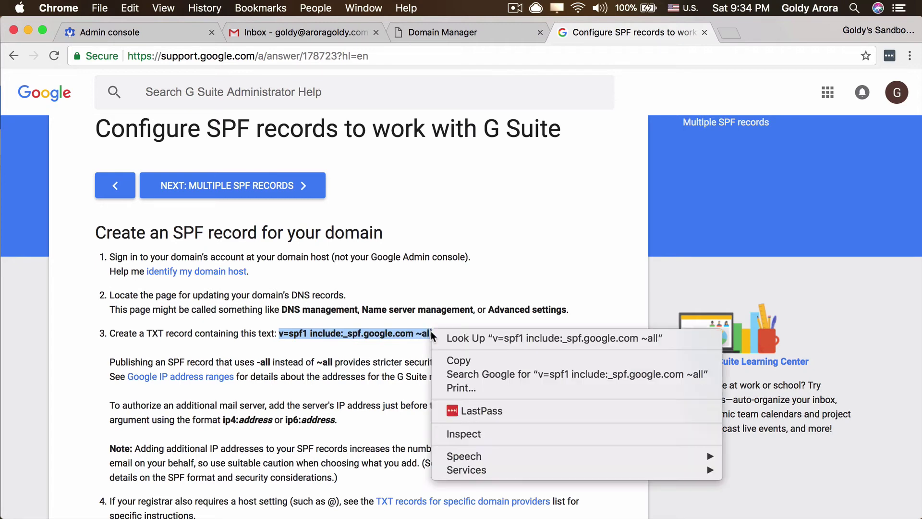
click(445, 361)
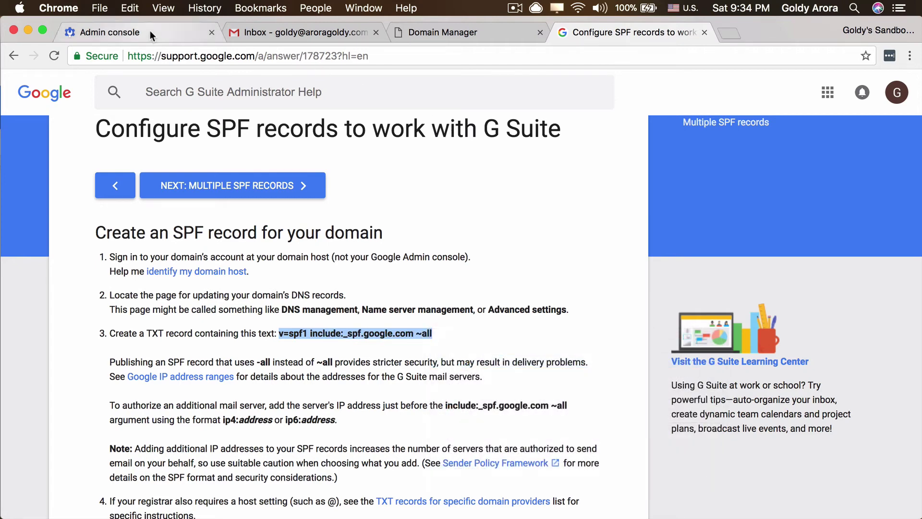
- Return to the aroragoldy.com DNS records and start a new record from ADD below the list
click(429, 32)
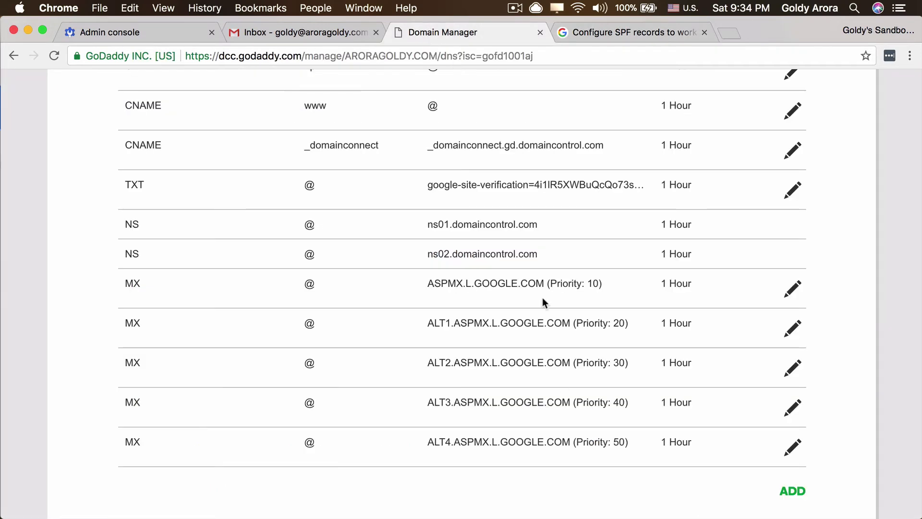
scroll(543, 305, down, 2)
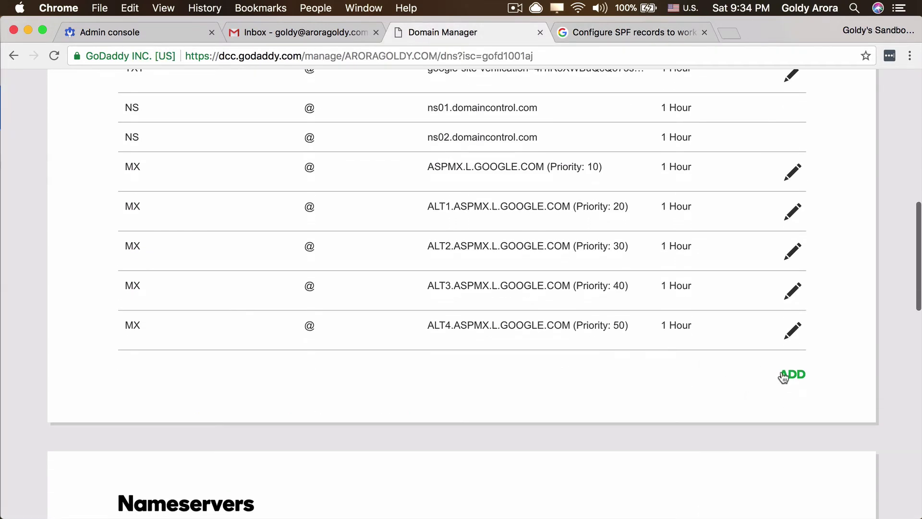
scroll(534, 389, up, 5)
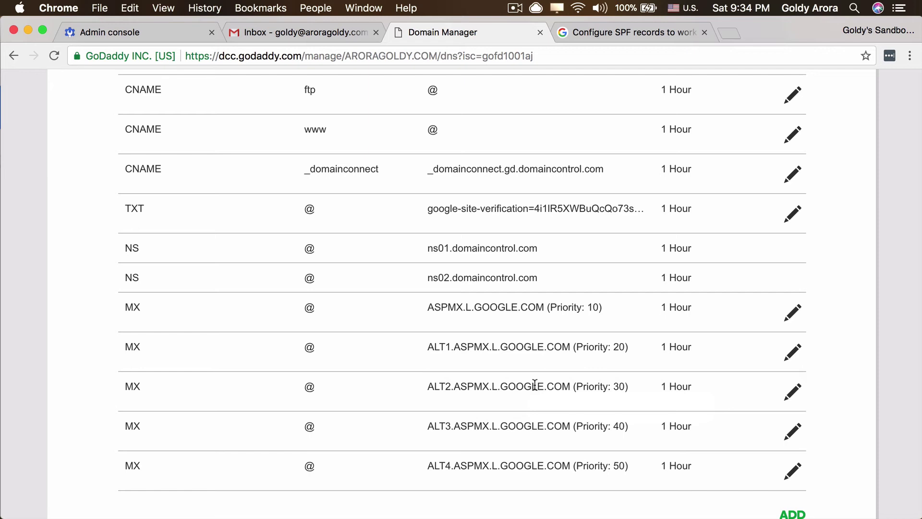
scroll(534, 384, down, 5)
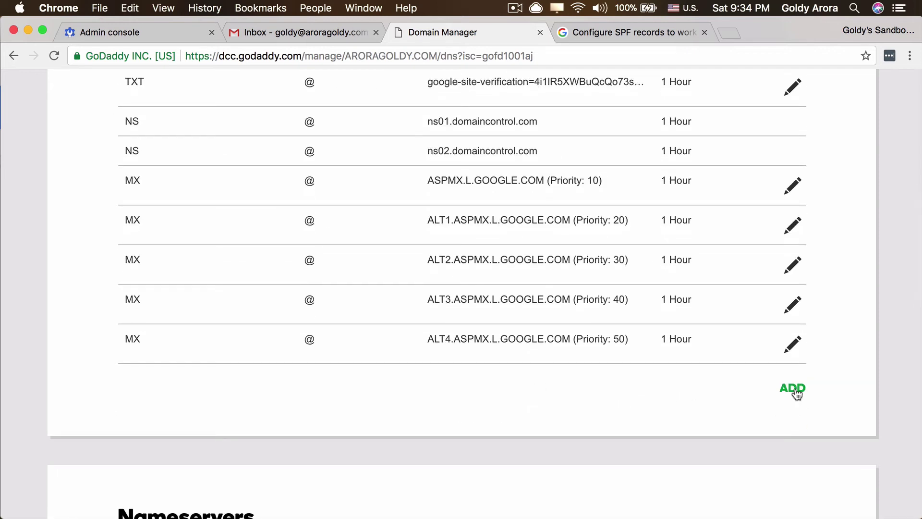
click(795, 392)
scroll(385, 433, down, 5)
- Make the new record a TXT record for host @ and paste the copied SPF string as its value
click(300, 237)
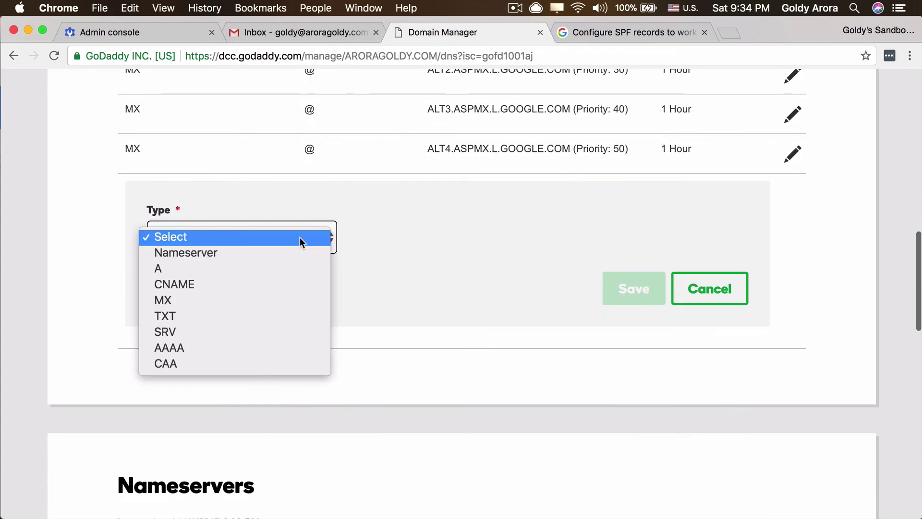
click(272, 316)
click(413, 237)
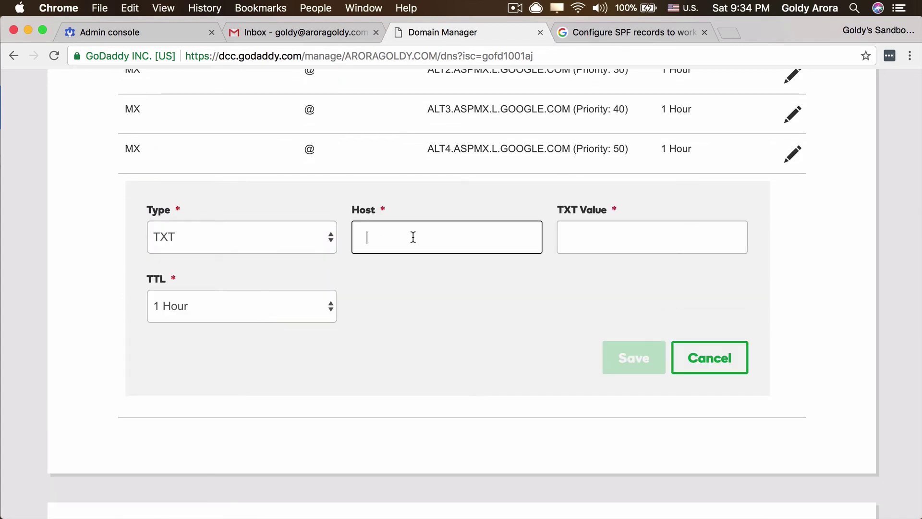
text(@)
key(Tab)
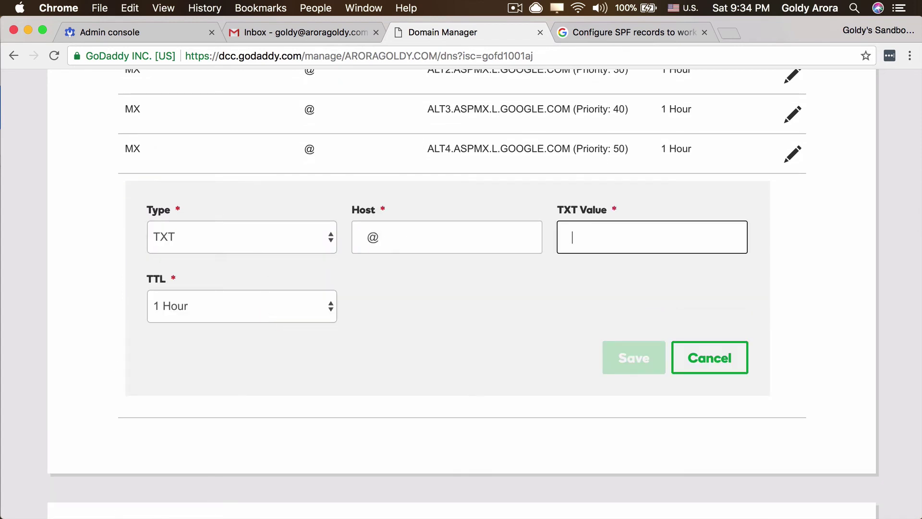
right_click(585, 230)
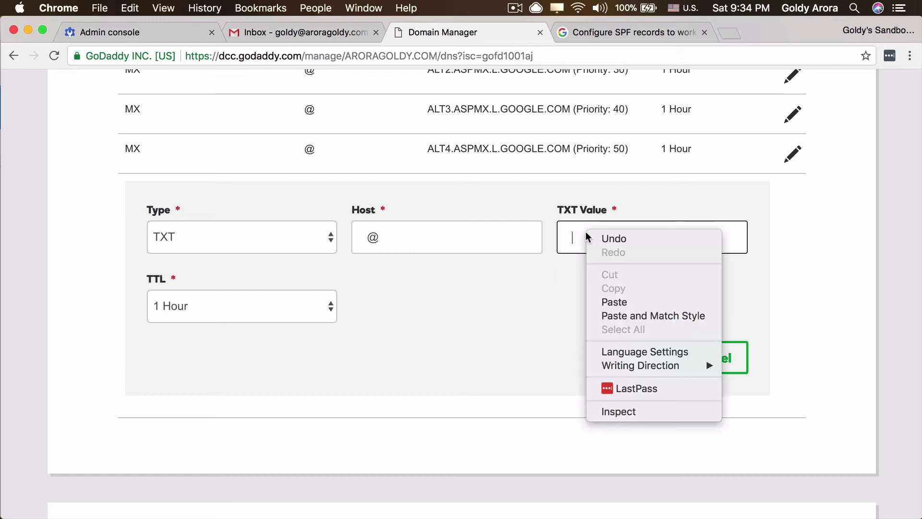
click(625, 301)
key(super+Left)
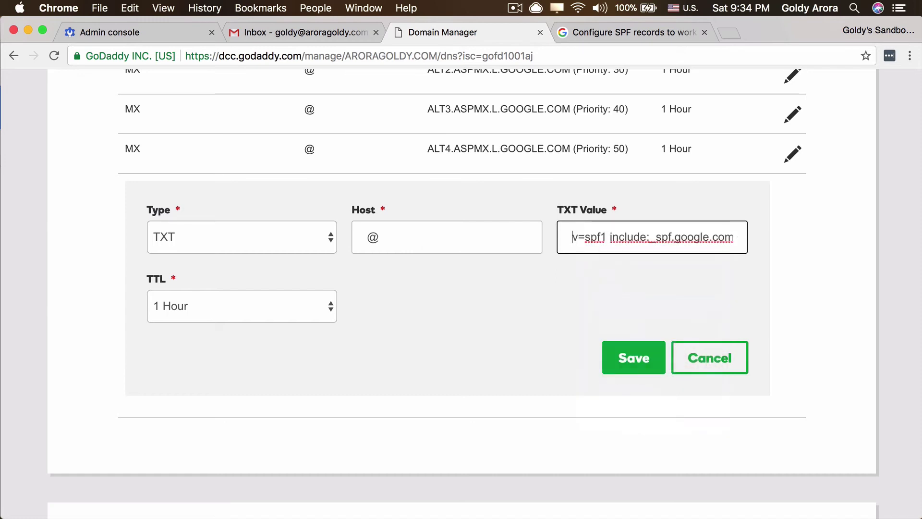
- Compare the pasted value against the Google help page's v=spf1 include:_spf.google.com ~all record
click(583, 38)
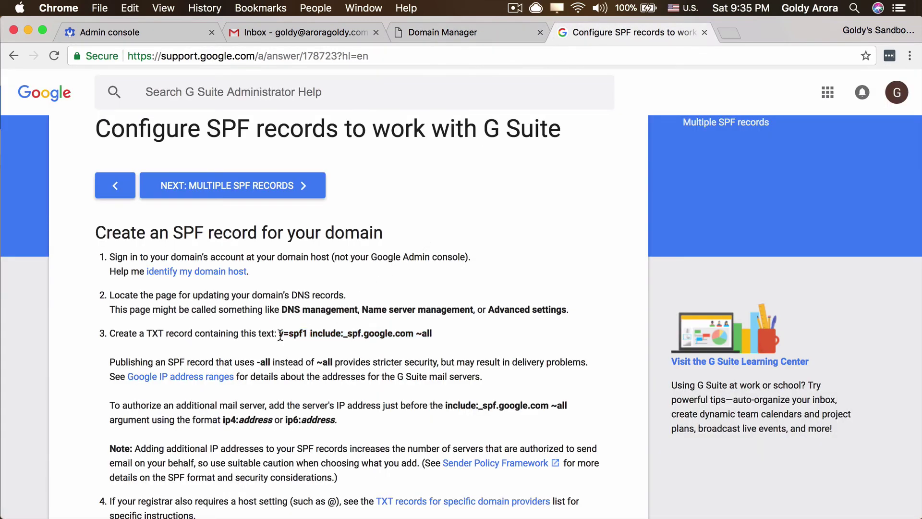
drag(277, 333, 305, 336)
drag(309, 333, 340, 333)
click(351, 333)
drag(351, 334, 432, 333)
click(349, 333)
drag(349, 333, 416, 334)
click(404, 292)
- Save the new TXT SPF record with its 1 Hour TTL
click(455, 21)
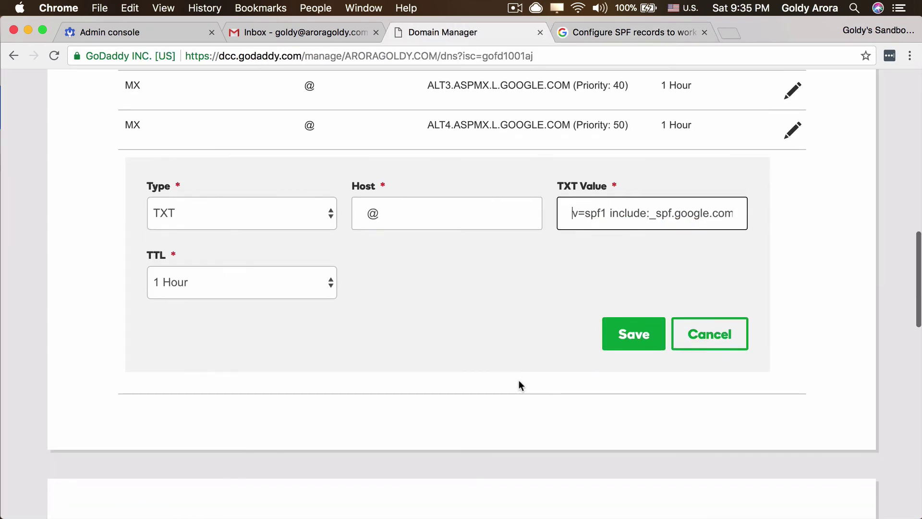
click(618, 336)
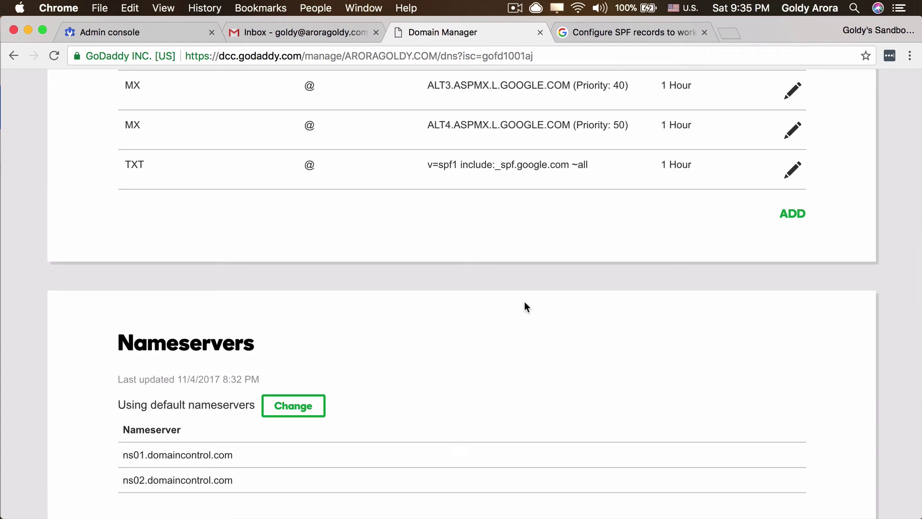
scroll(525, 301, up, 5)
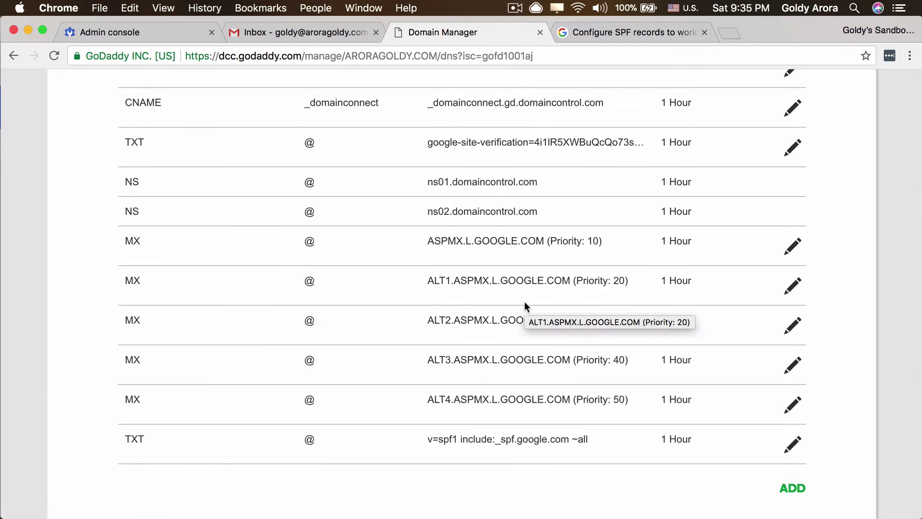
click(606, 32)
- Search for 'kitterman psf' and open SPF Record Testing Tools - Kitterman Technical Services
click(605, 57)
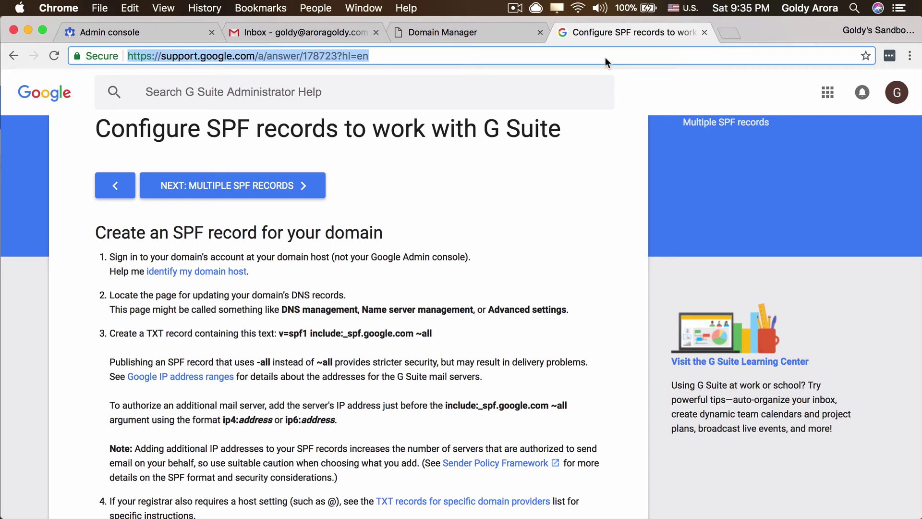
text(kitter)
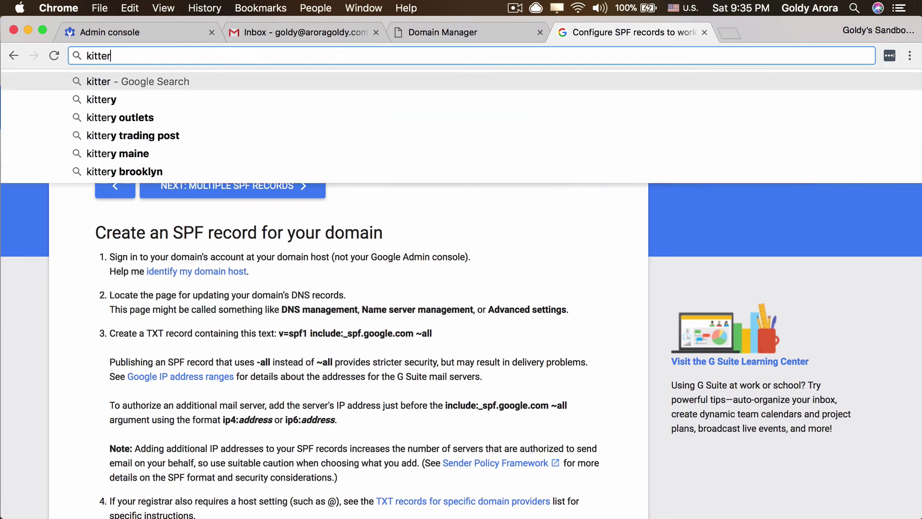
text(man psf)
key(Return)
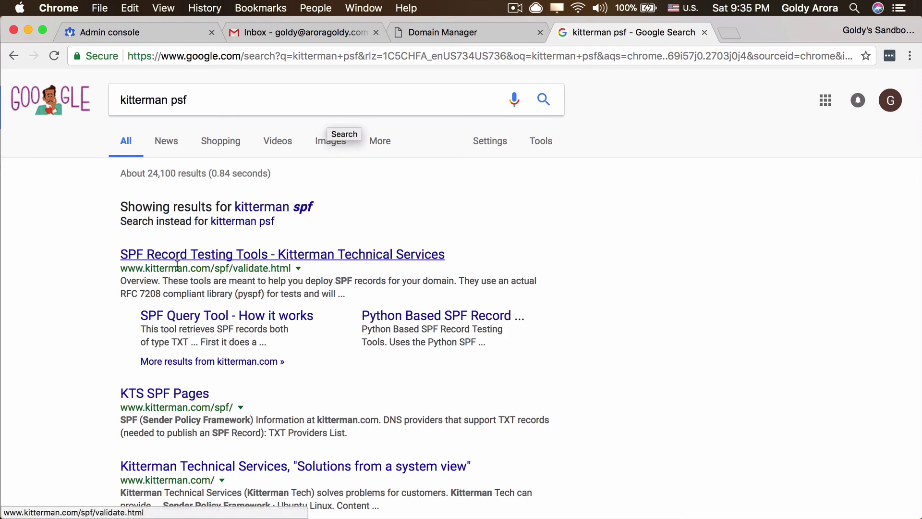
click(179, 260)
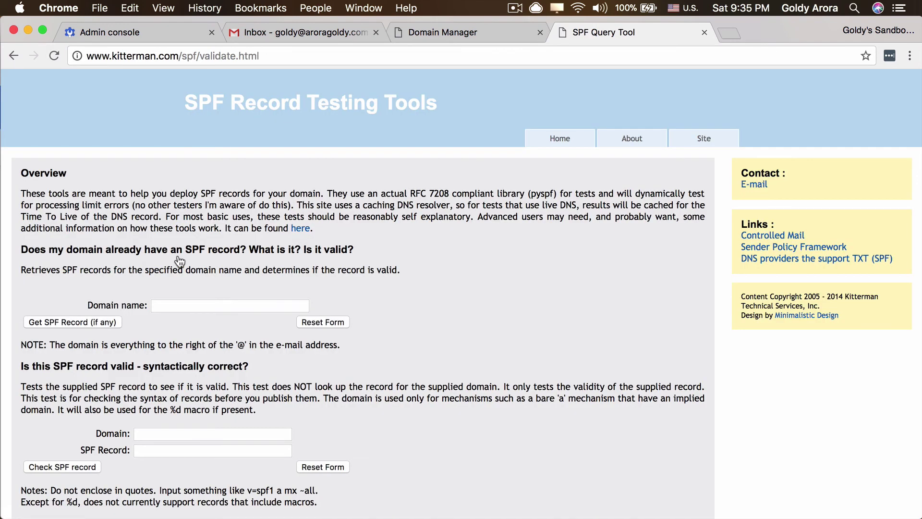
- Look up the SPF record for aroragoldy.com with Get SPF Record (if any)
click(164, 303)
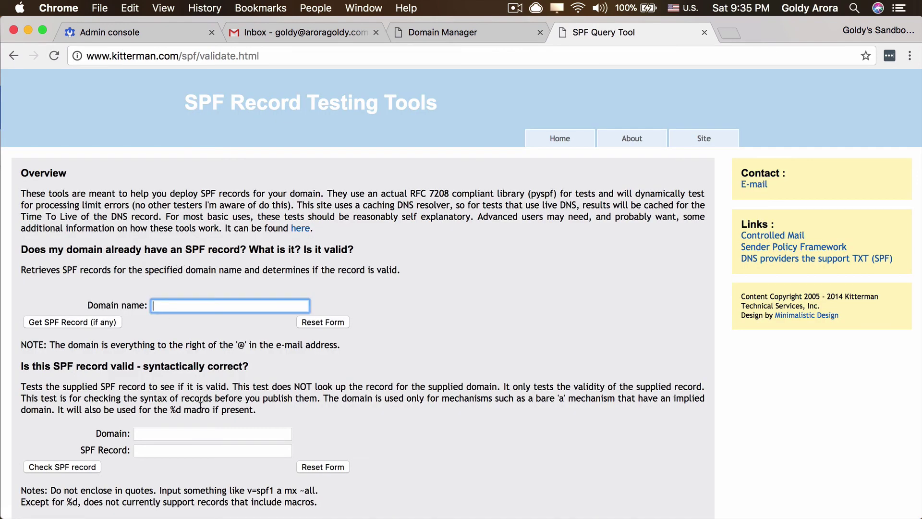
text(arorago)
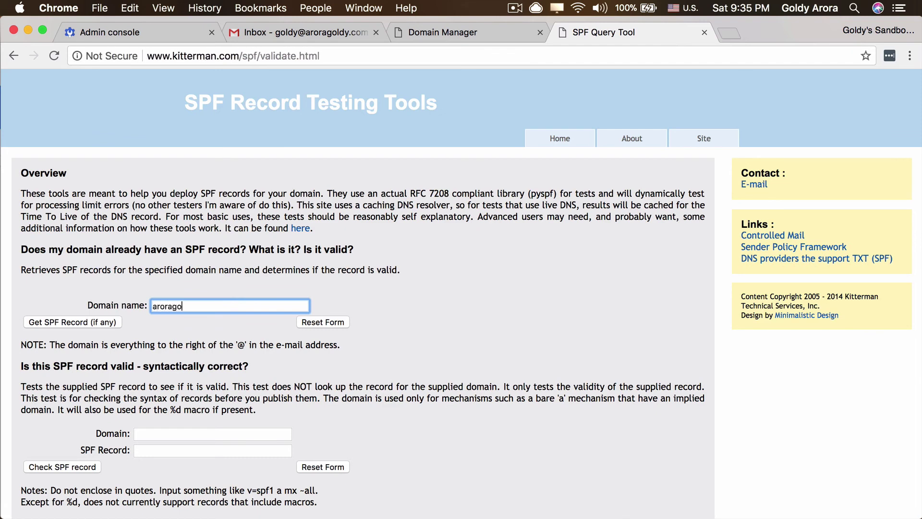
text(ldy.com)
click(68, 323)
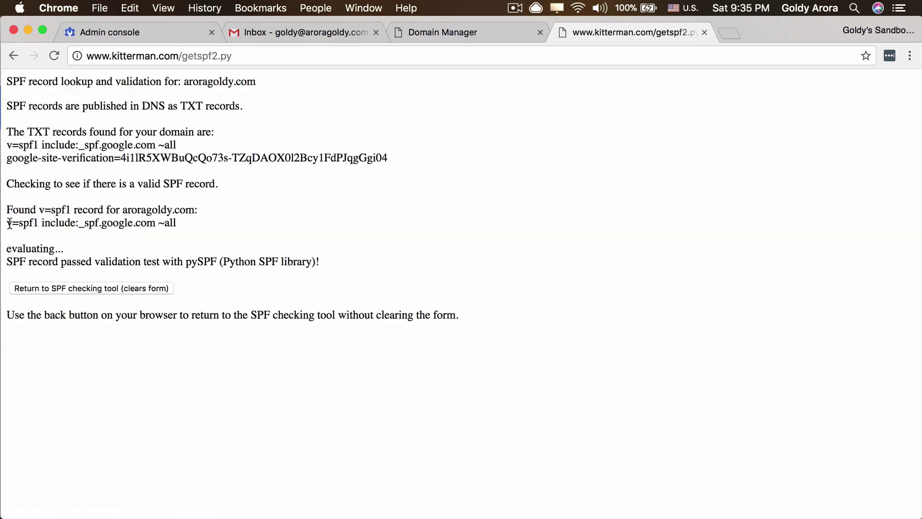
- Check the found record v=spf1 include:_spf.google.com ~all and its passed pySPF validation message
drag(8, 223, 79, 230)
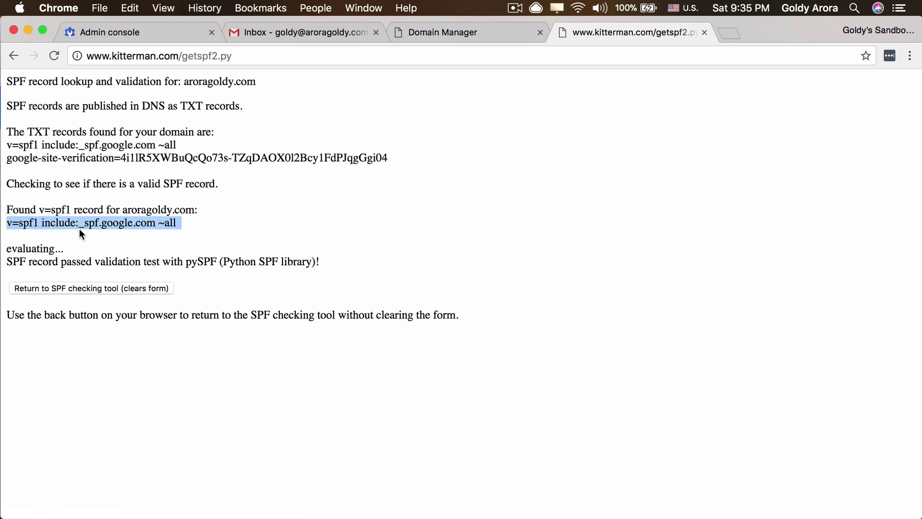
click(134, 232)
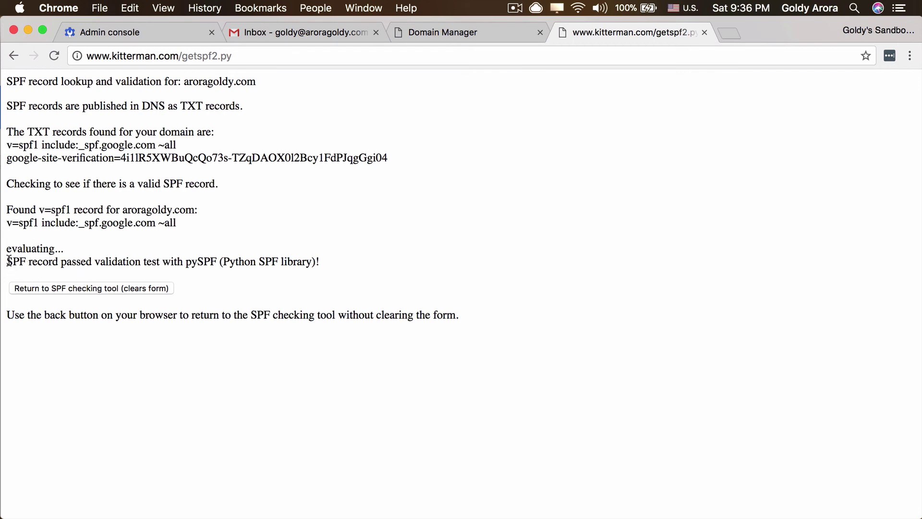
drag(7, 261, 97, 263)
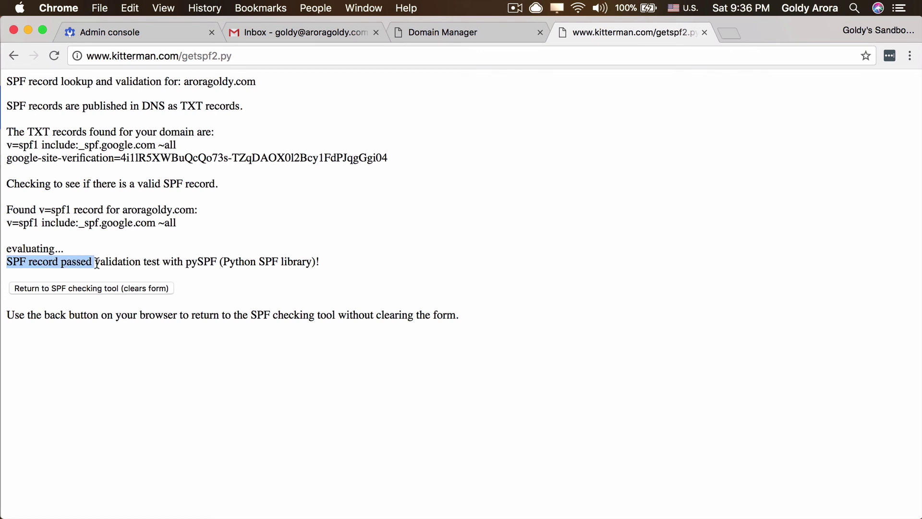
click(81, 265)
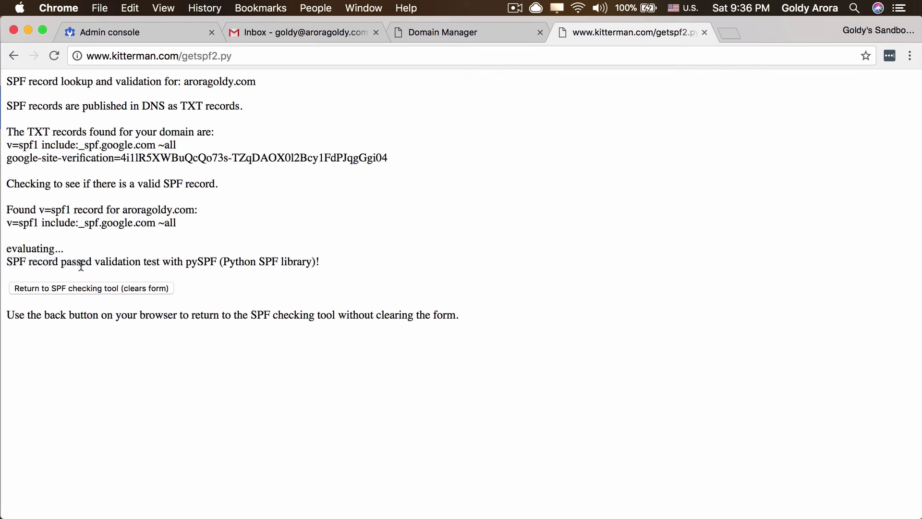